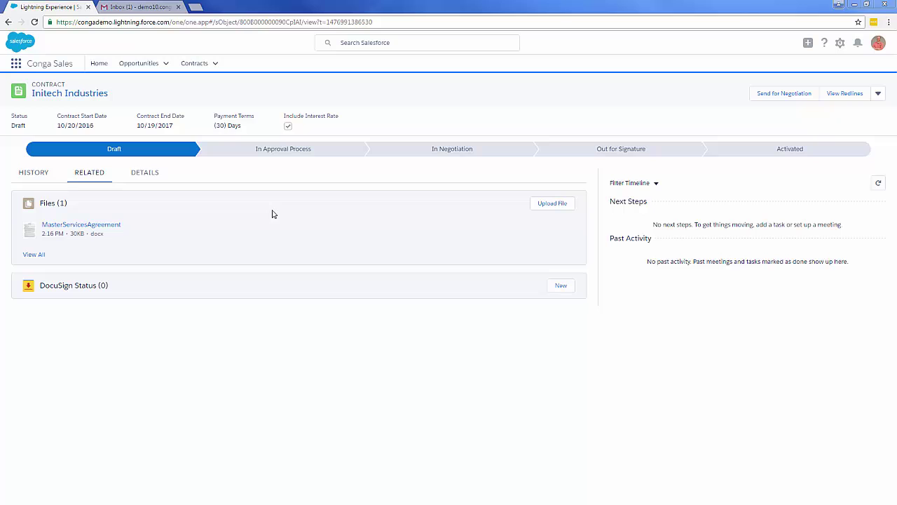
Send the MSA for negotiation to the contact with the Bluecube template, subject MSA Review, and a short message.
{"action": "left_click", "coordinate": [776, 98]}
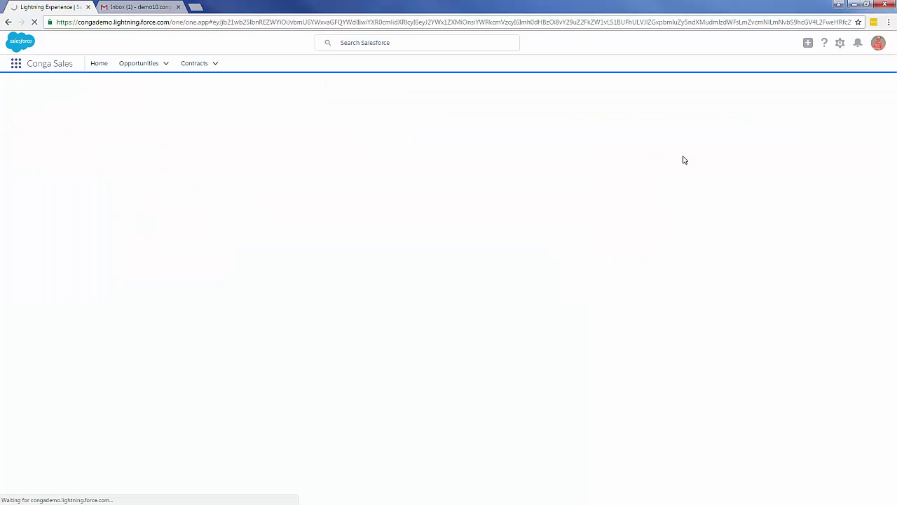
{"action": "left_click", "coordinate": [463, 164]}
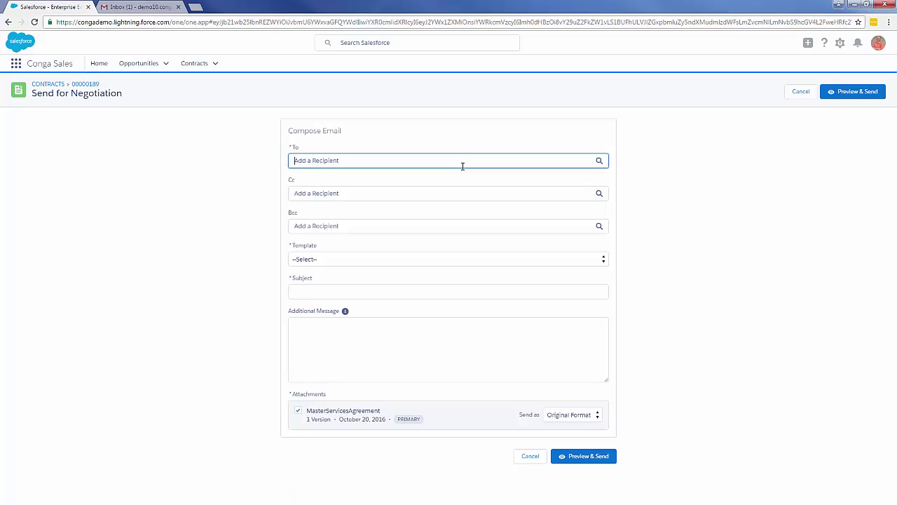
{"action": "type", "text": "paul"}
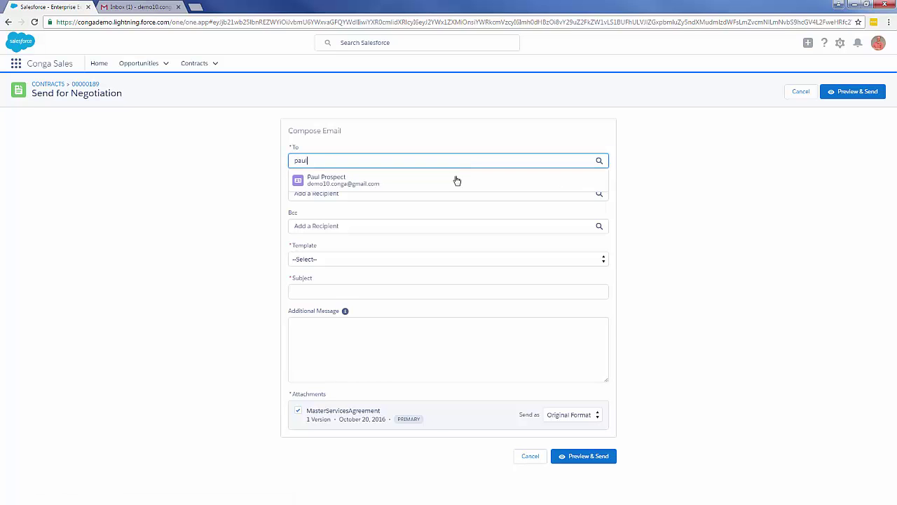
{"action": "left_click", "coordinate": [454, 180]}
{"action": "left_click", "coordinate": [385, 276]}
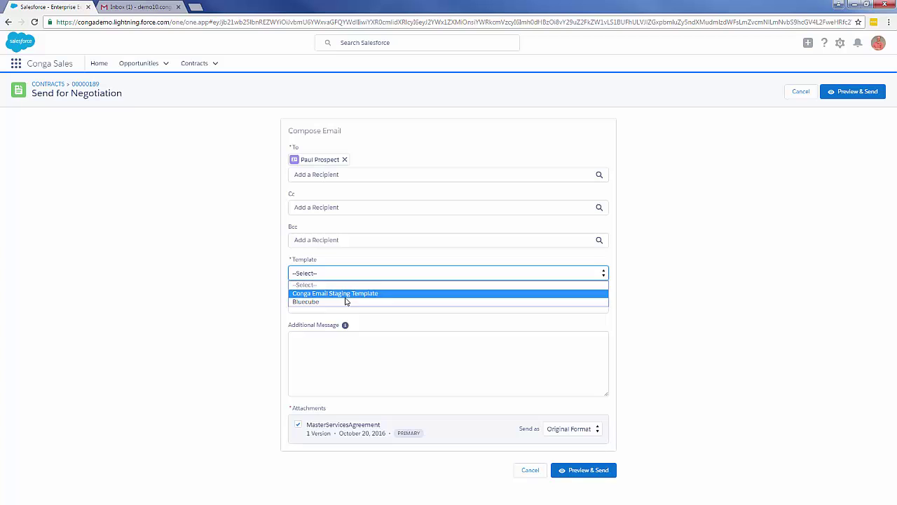
{"action": "left_click", "coordinate": [346, 300]}
{"action": "left_click", "coordinate": [349, 356]}
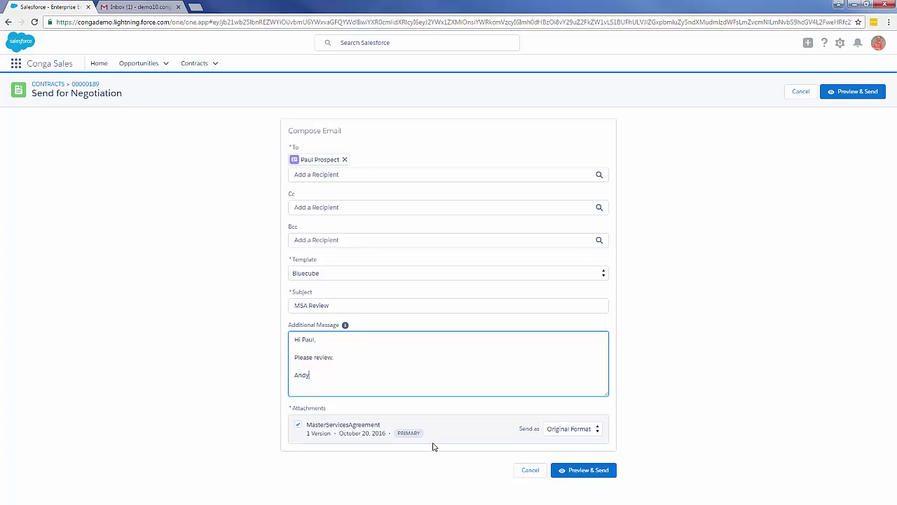
{"action": "left_click", "coordinate": [851, 92]}
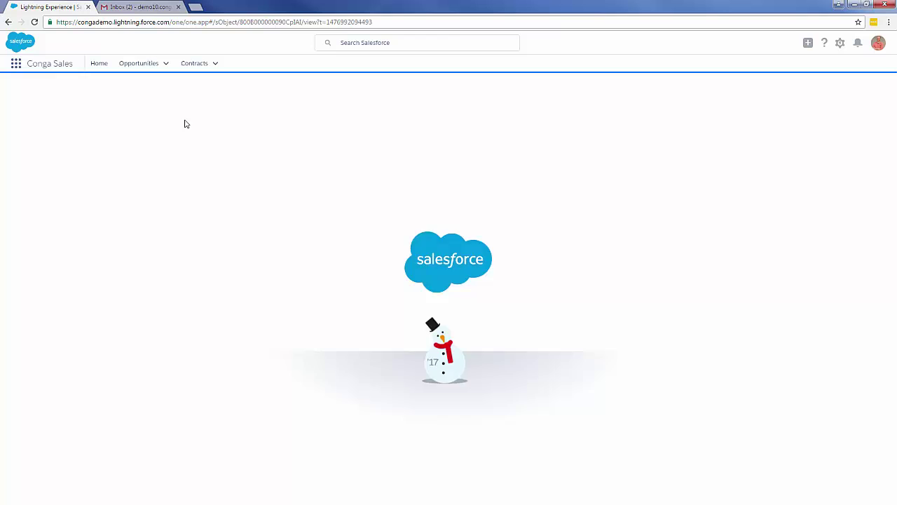
Open the MSA Review email in Gmail, then download MasterServicesAgreement.docx and open it in Word.
{"action": "left_click", "coordinate": [140, 7]}
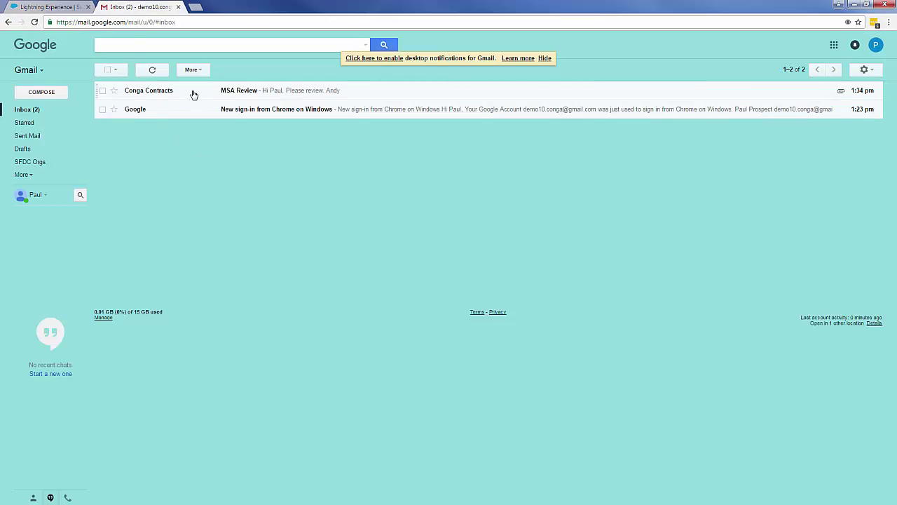
{"action": "left_click", "coordinate": [241, 96]}
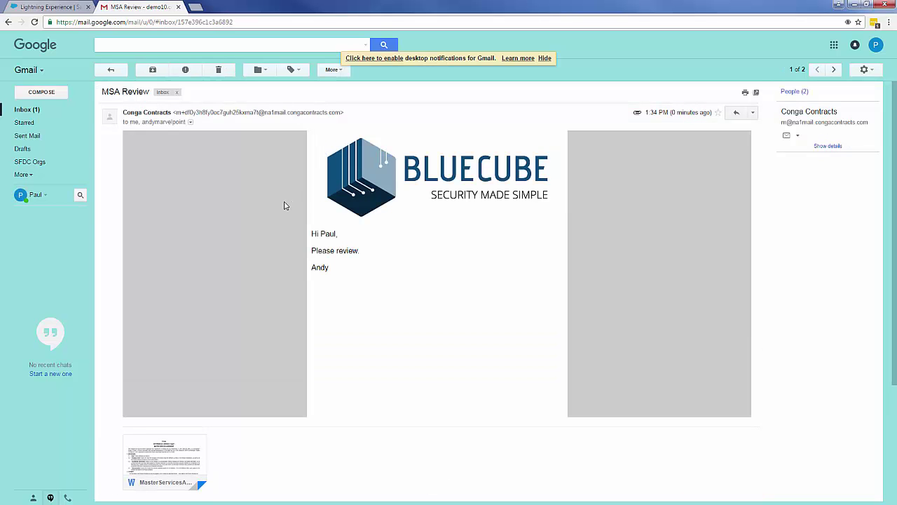
{"action": "scroll", "coordinate": [282, 206], "scroll_direction": "down", "scroll_amount": 2}
{"action": "scroll", "coordinate": [280, 207], "scroll_direction": "down", "scroll_amount": 2}
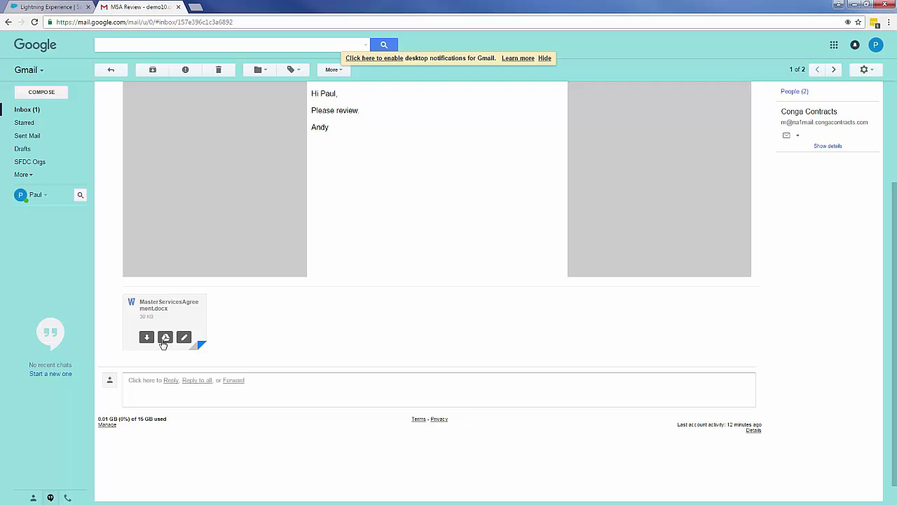
{"action": "left_click", "coordinate": [149, 340]}
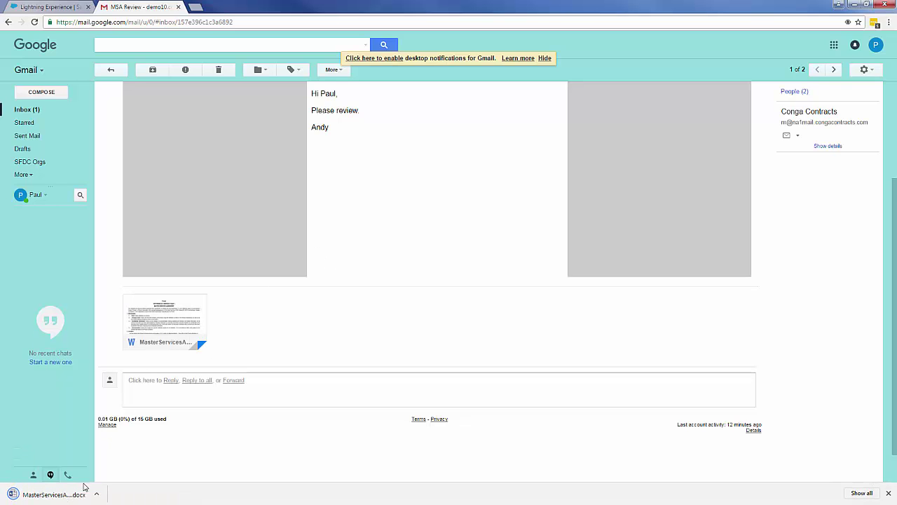
{"action": "left_click", "coordinate": [63, 494]}
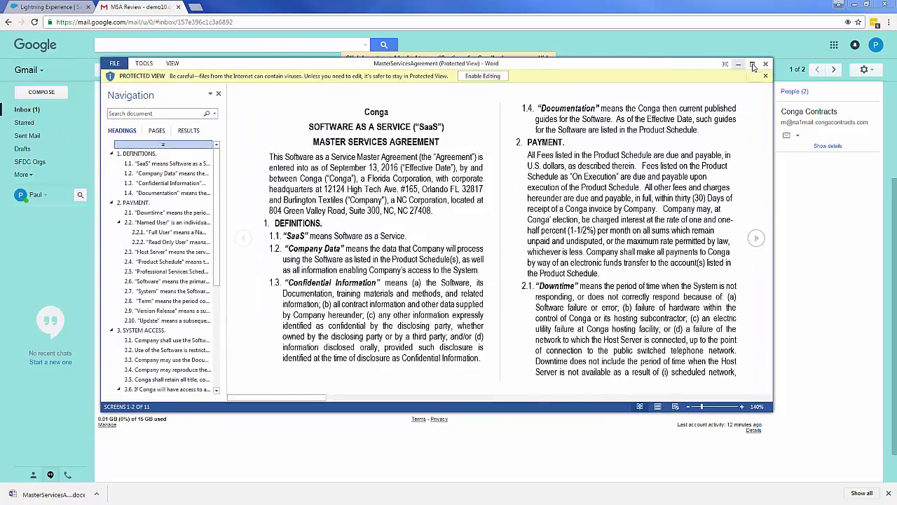
Change the payment term from thirty (30) to forty-five (45) days in the agreement.
{"action": "left_click", "coordinate": [752, 65]}
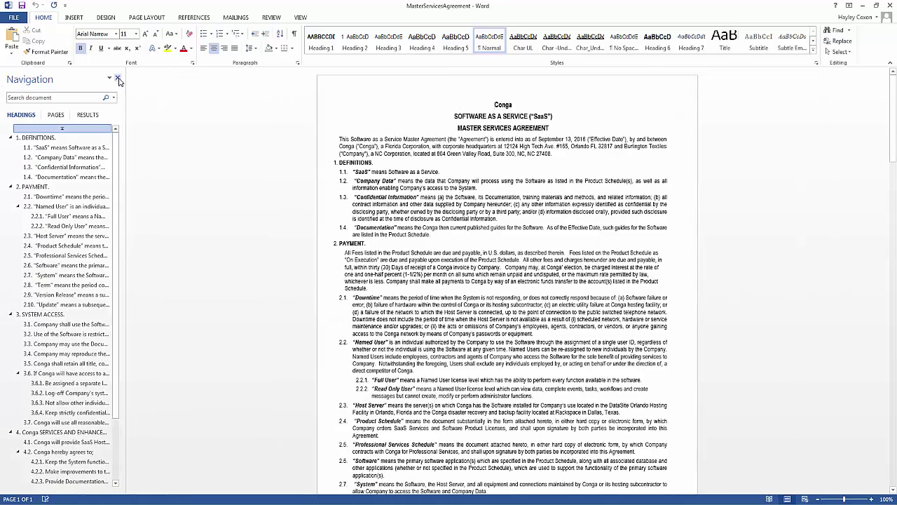
{"action": "left_click", "coordinate": [118, 79]}
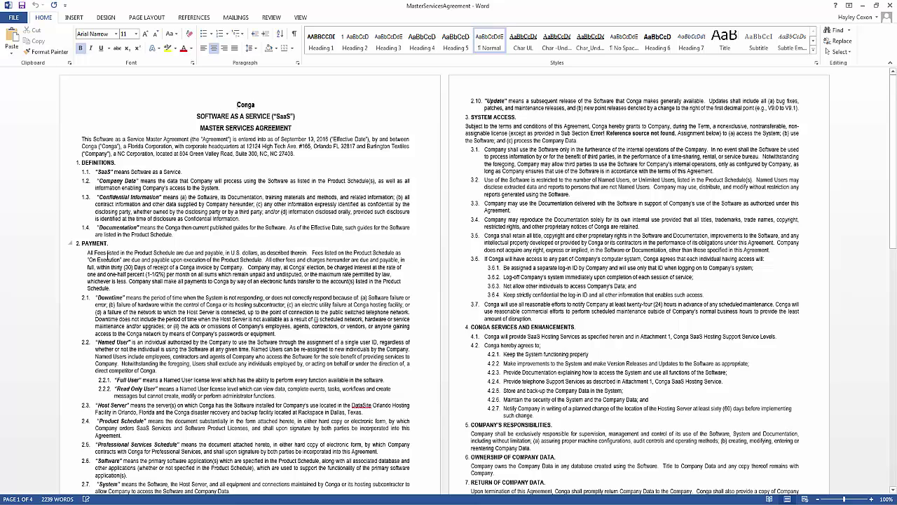
{"action": "left_click", "coordinate": [189, 228]}
{"action": "type", "text": ")"}
{"action": "key", "text": "ctrl+Left"}
{"action": "key", "text": "ctrl+Left"}
{"action": "key", "text": "ctrl+Left"}
{"action": "key", "text": "ctrl+Left"}
{"action": "key", "text": "ctrl+shift+Right"}
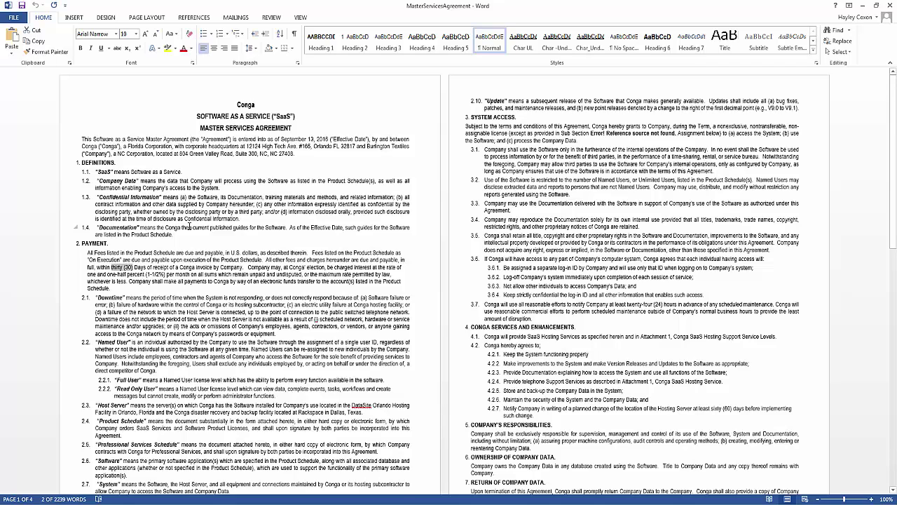
{"action": "type", "text": "forty-"}
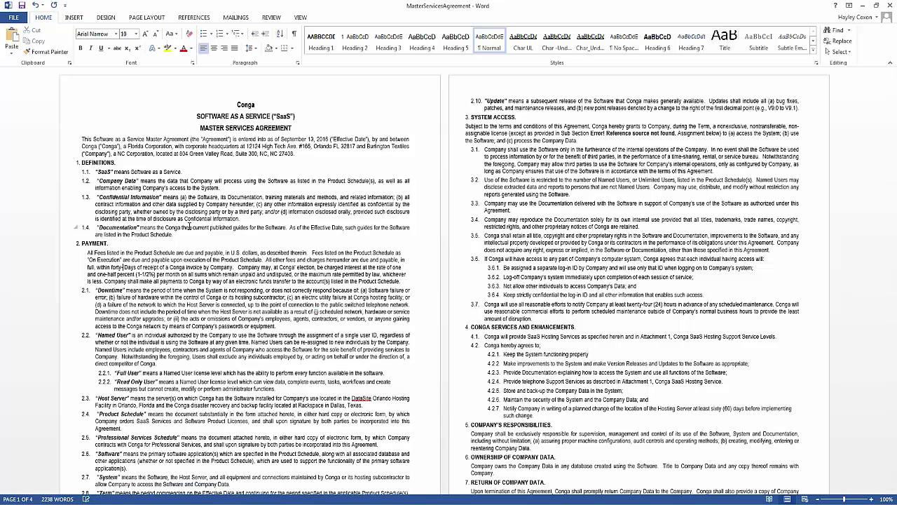
{"action": "type", "text": "five "}
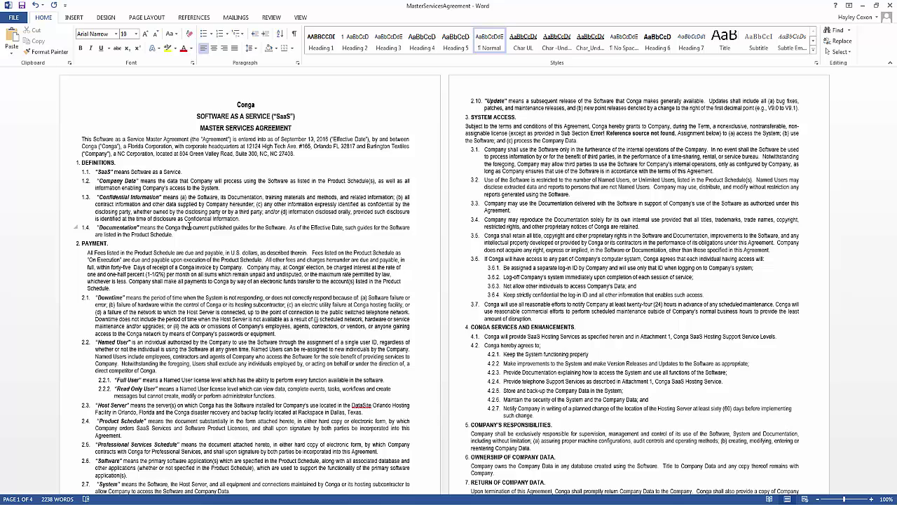
{"action": "type", "text": "(45)"}
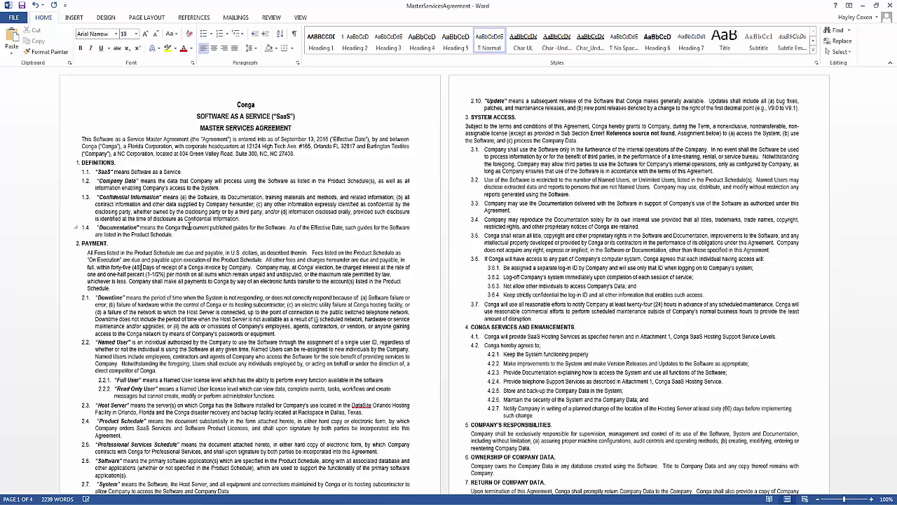
Delete the late-payment interest sentence from the Payment section and save the agreement.
{"action": "left_click_drag", "start_coordinate": [257, 267], "coordinate": [128, 281]}
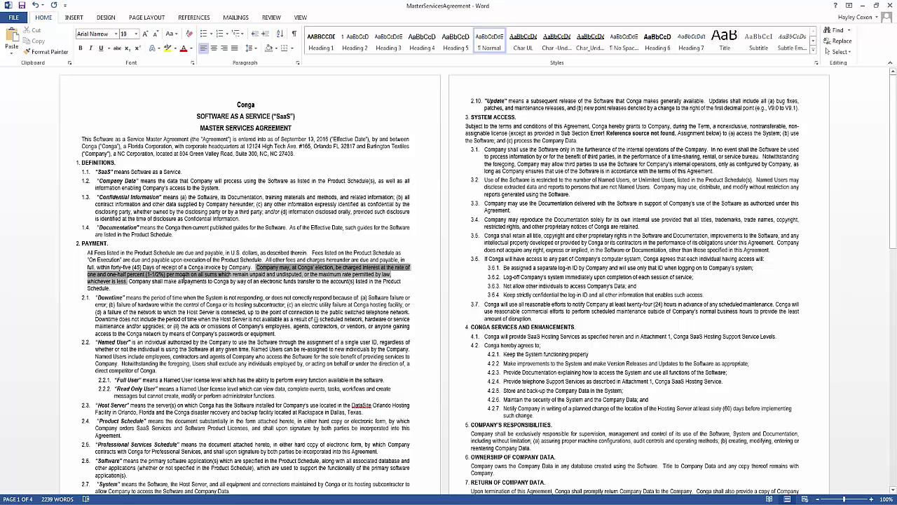
{"action": "left_click_drag", "start_coordinate": [257, 267], "coordinate": [129, 281]}
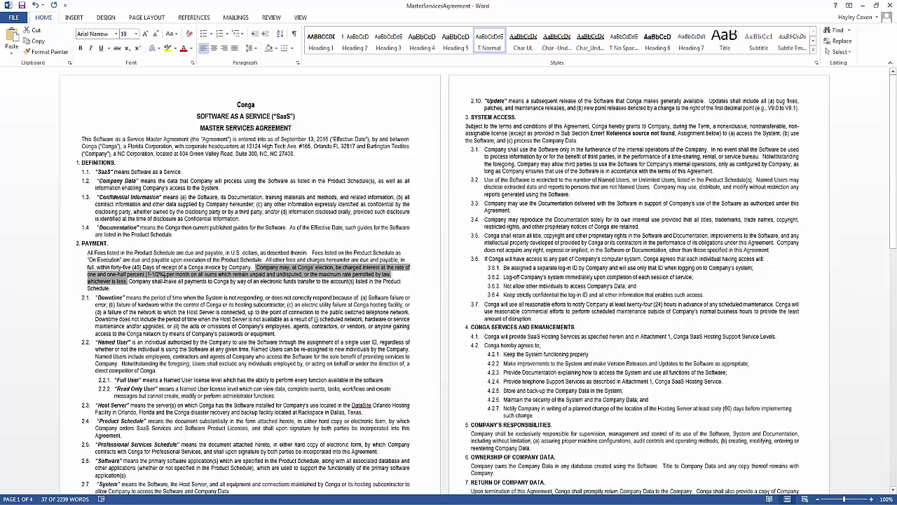
{"action": "key", "text": "Delete"}
{"action": "key", "text": "ctrl+s"}
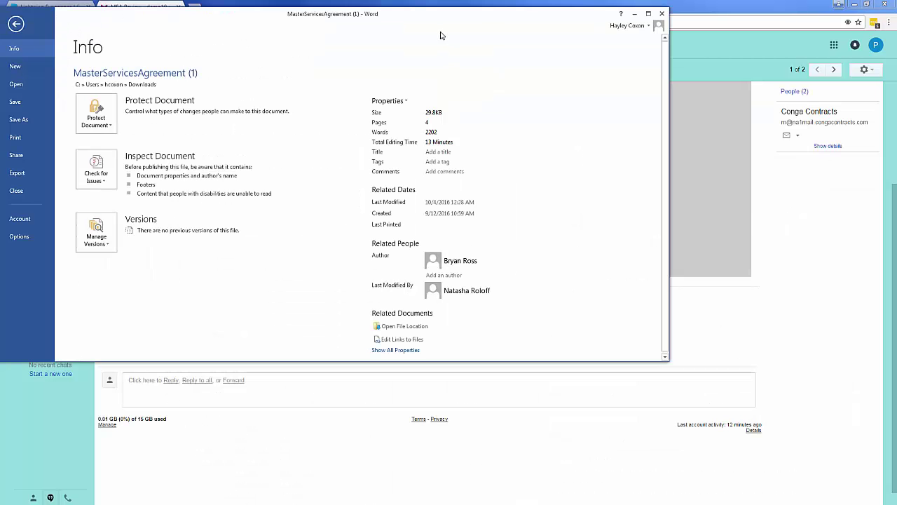
{"action": "left_click_drag", "start_coordinate": [430, 15], "coordinate": [470, 49]}
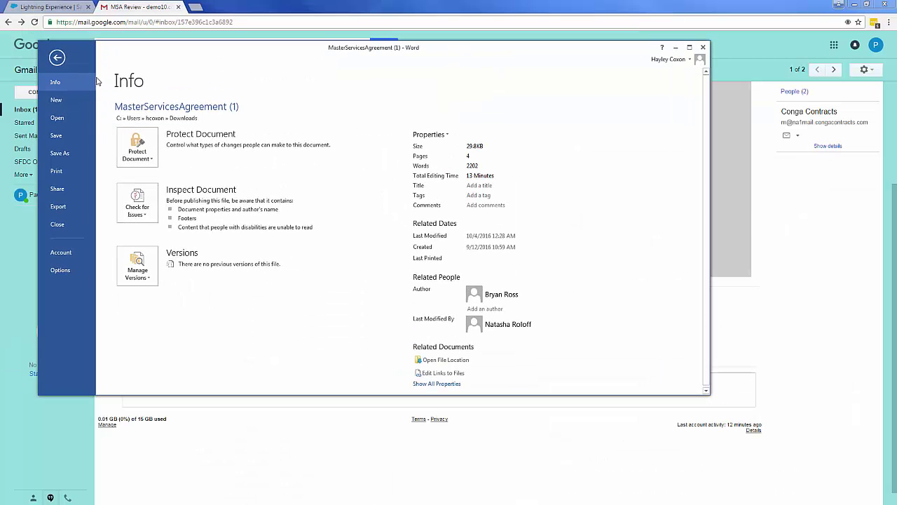
Use Save As to store the edited agreement in the Desktop folder as MasterServicesAgreement (1).
{"action": "left_click", "coordinate": [70, 153]}
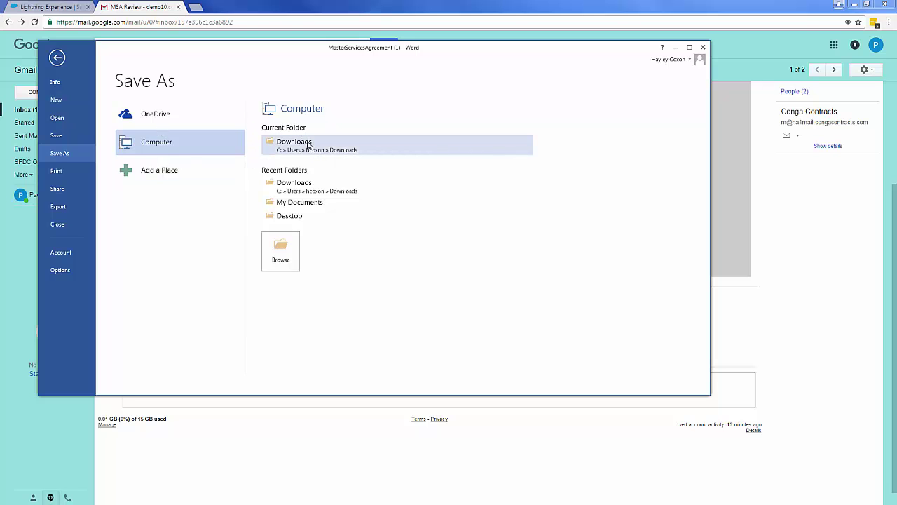
{"action": "left_click", "coordinate": [290, 216]}
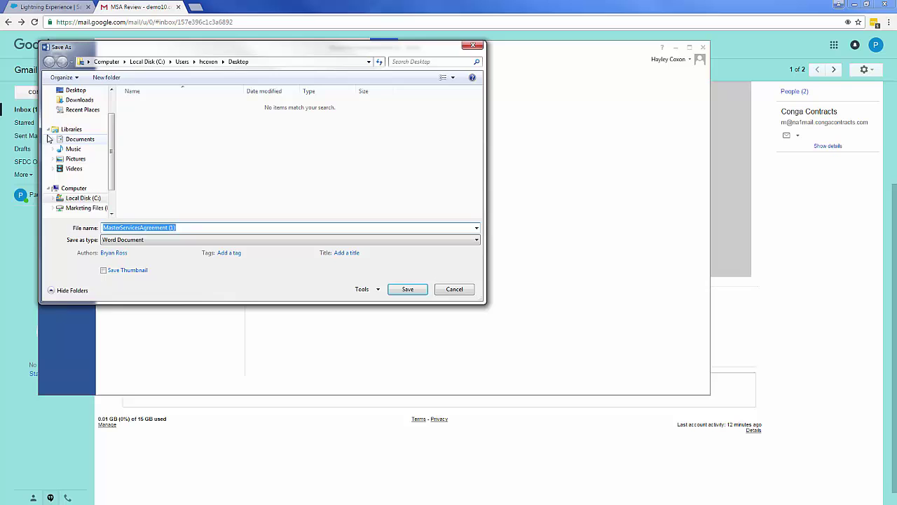
{"action": "scroll", "coordinate": [82, 121], "scroll_direction": "up", "scroll_amount": 1}
{"action": "left_click", "coordinate": [77, 123]}
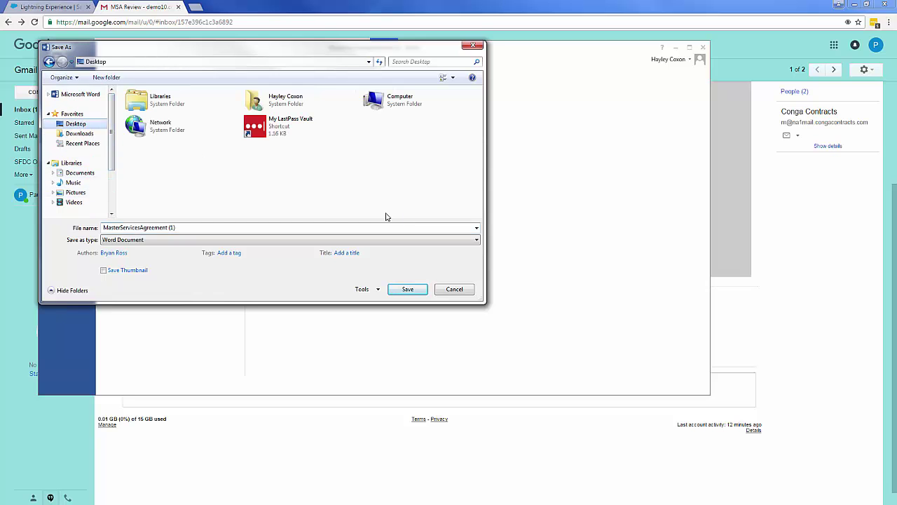
{"action": "left_click", "coordinate": [408, 289]}
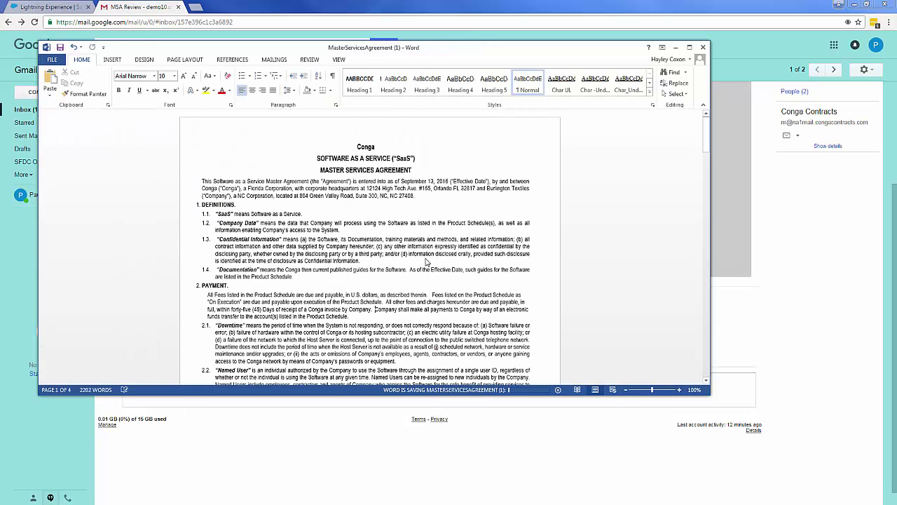
Reply to the MSA Review email with 'Updated attached.' and MasterServicesAgreement (1).docx from the Desktop attached.
{"action": "key", "text": "alt+Tab"}
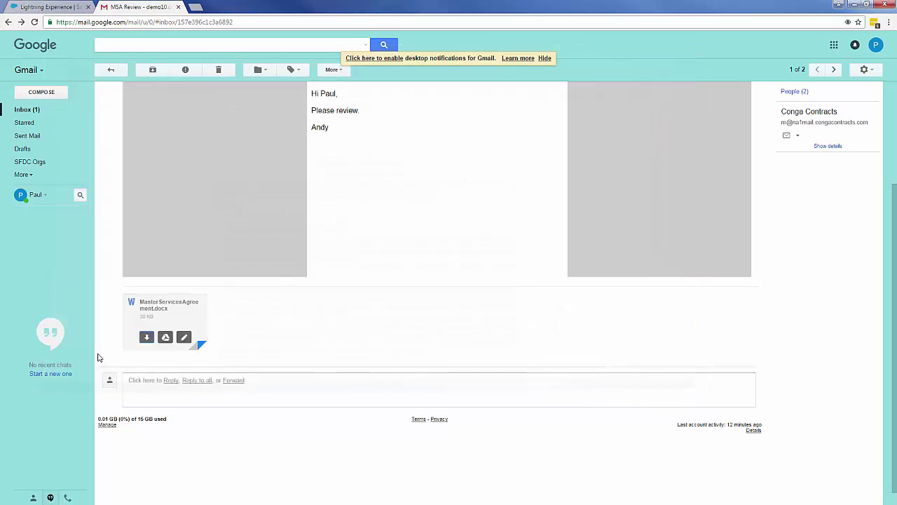
{"action": "left_click", "coordinate": [170, 380]}
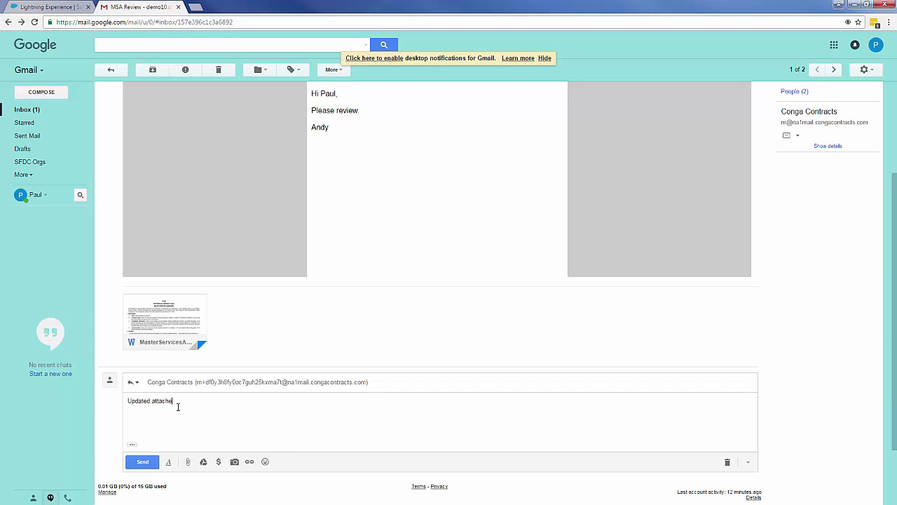
{"action": "left_click", "coordinate": [188, 462]}
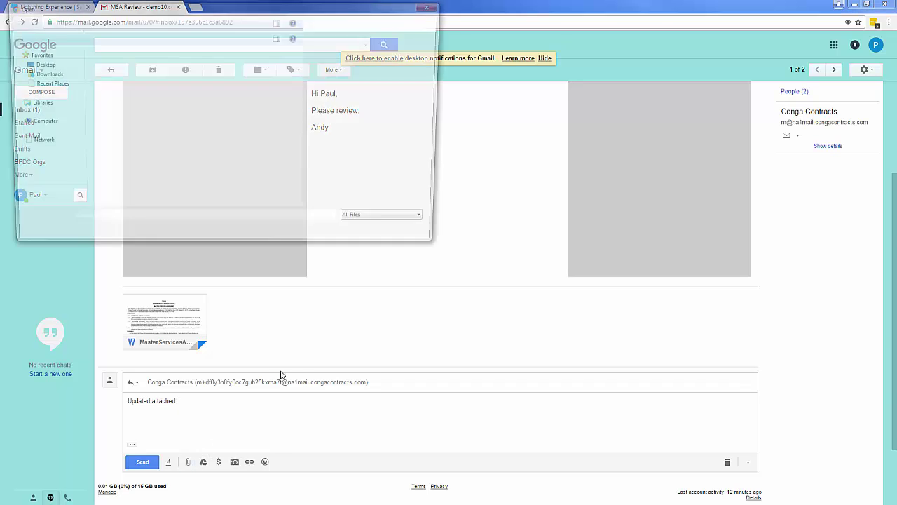
{"action": "left_click", "coordinate": [38, 64]}
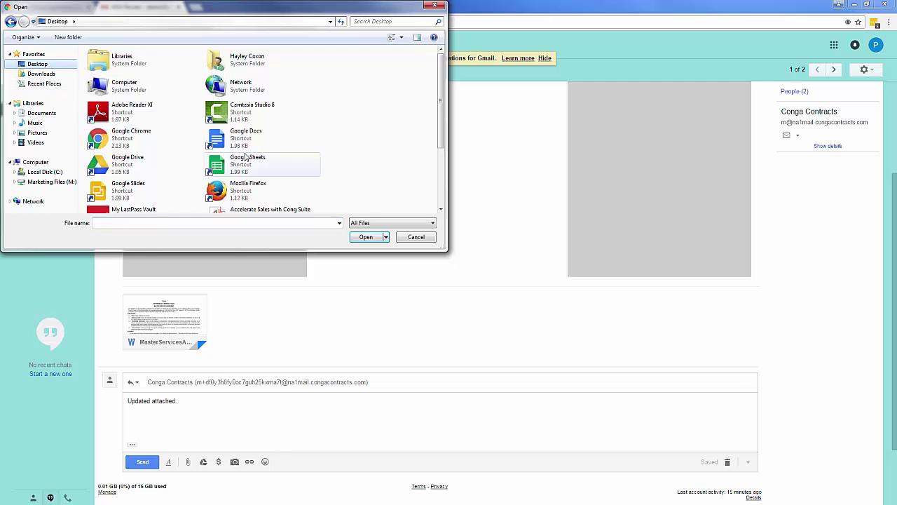
{"action": "left_click", "coordinate": [402, 40]}
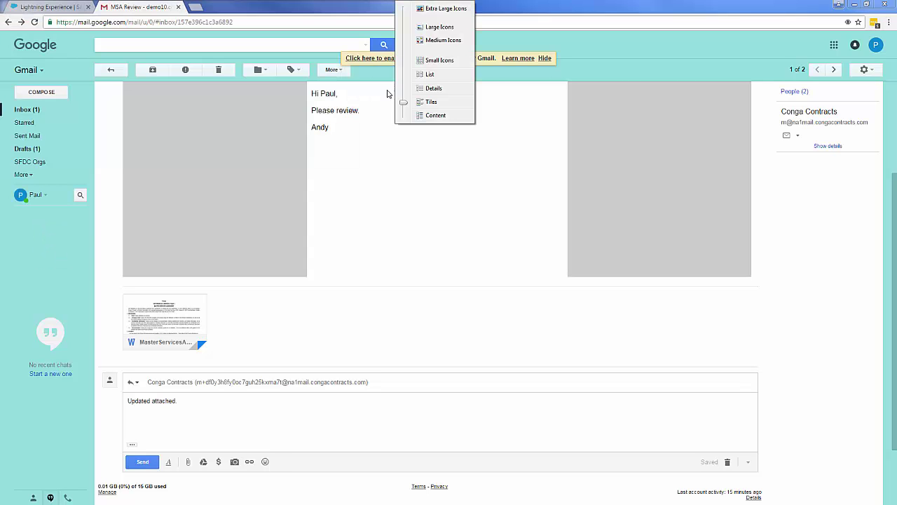
{"action": "left_click", "coordinate": [430, 75]}
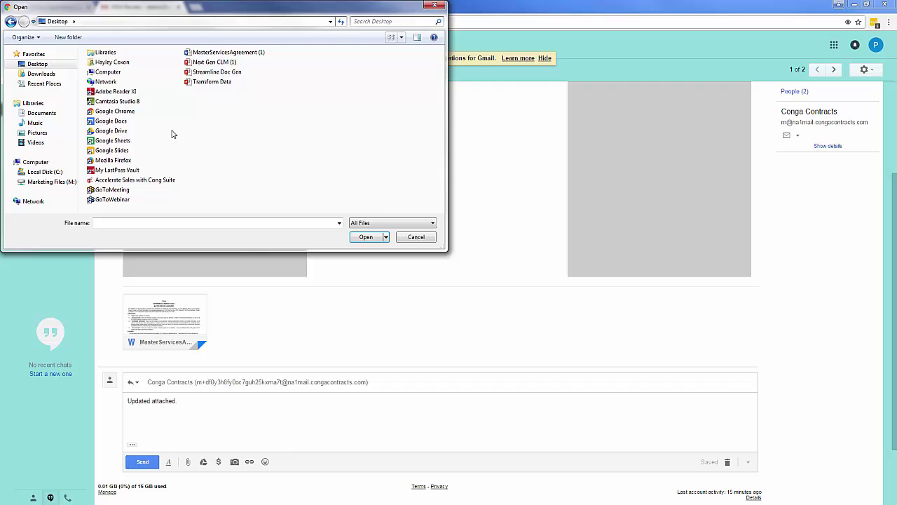
{"action": "double_click", "coordinate": [216, 52]}
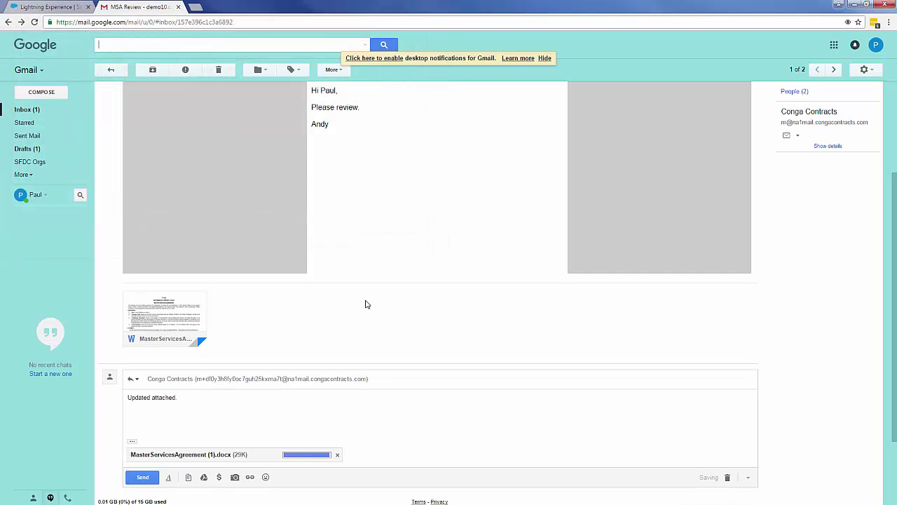
{"action": "left_click", "coordinate": [142, 477]}
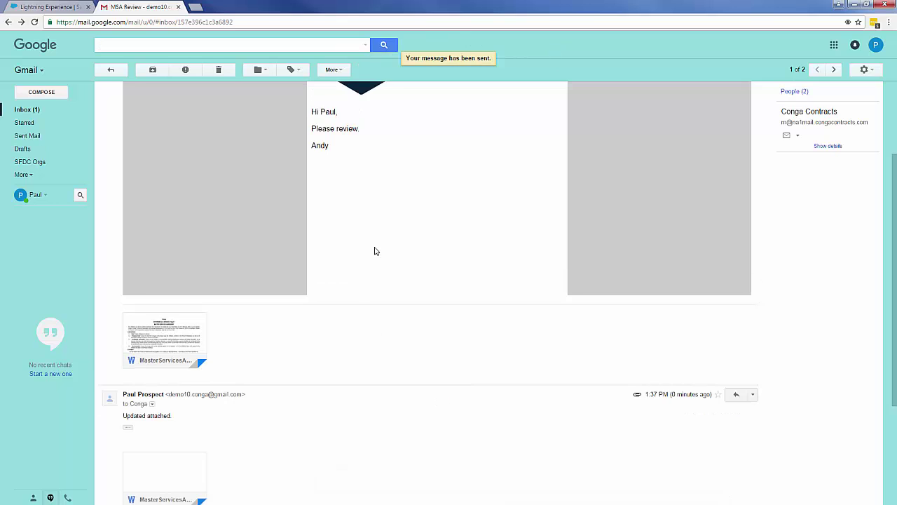
Reload the Initech Industries contract page so the Re: MSA Review reply and new file version appear.
{"action": "left_click", "coordinate": [46, 7]}
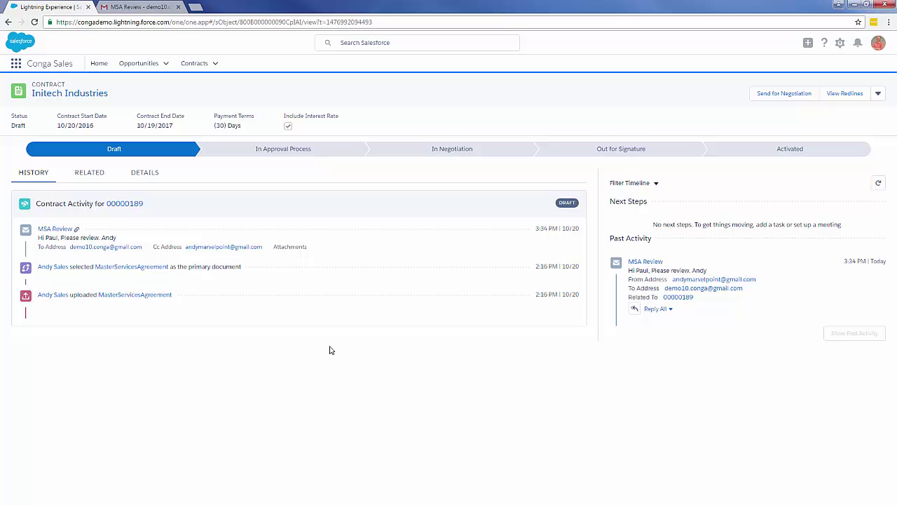
{"action": "right_click", "coordinate": [134, 338]}
{"action": "left_click", "coordinate": [158, 365]}
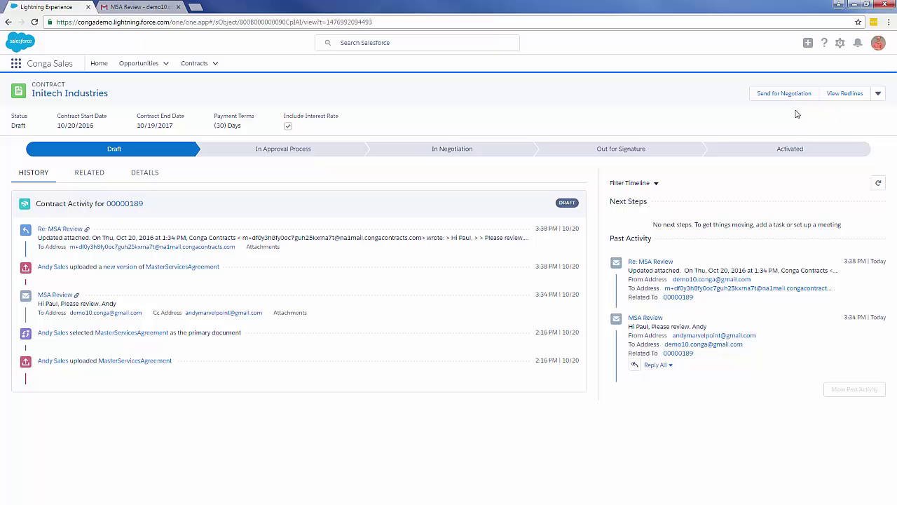
{"action": "left_click", "coordinate": [845, 97]}
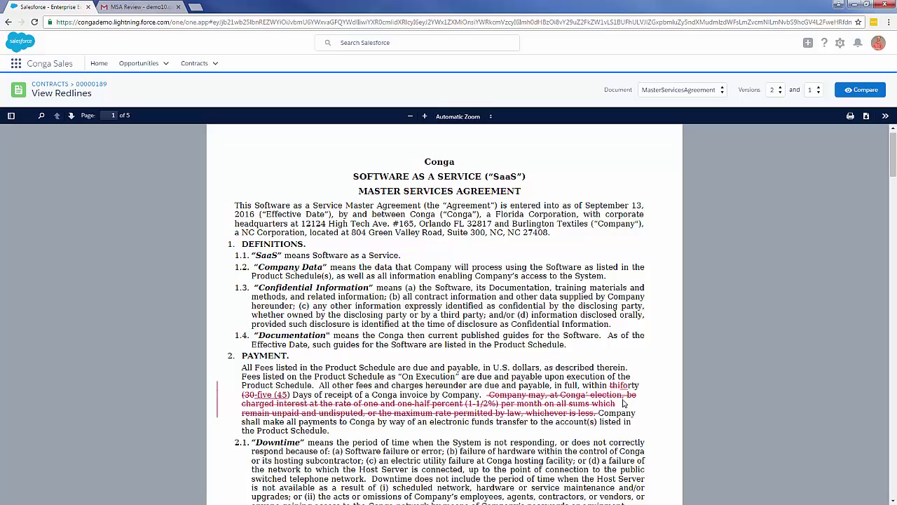
{"action": "scroll", "coordinate": [623, 403], "scroll_direction": "down", "scroll_amount": 3}
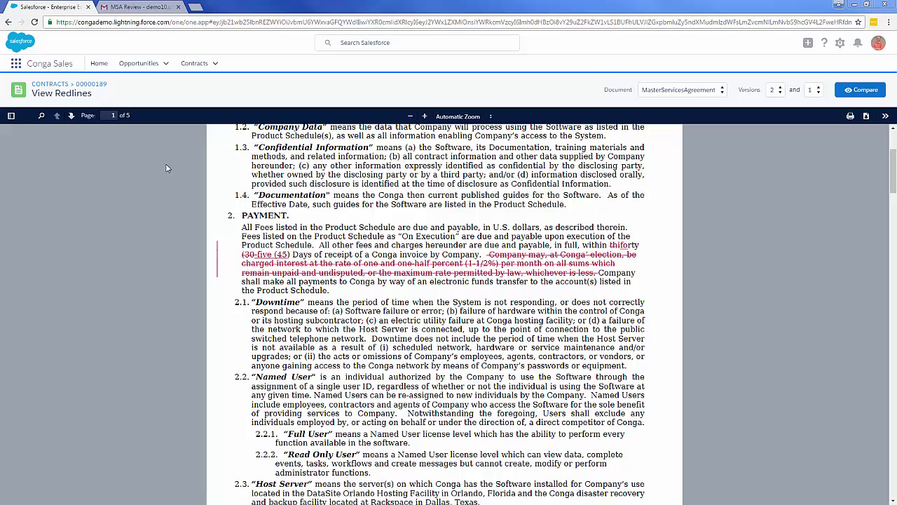
{"action": "left_click", "coordinate": [9, 21]}
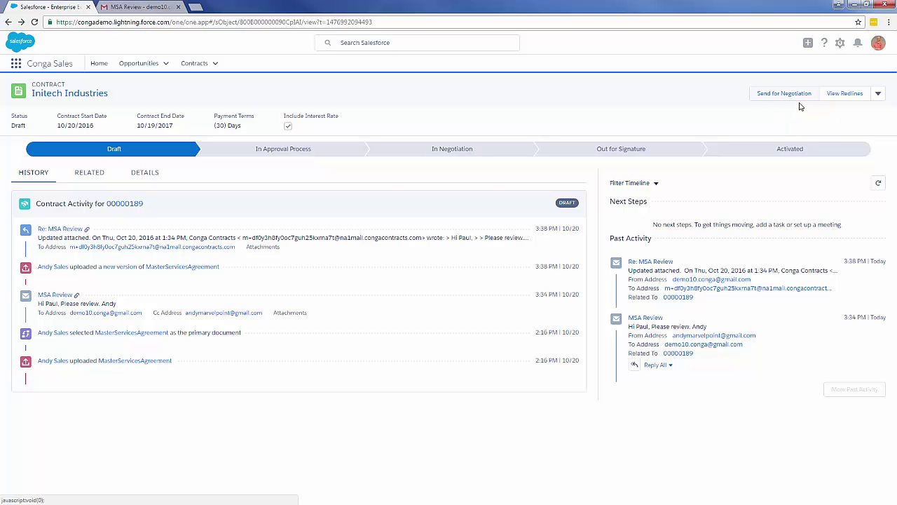
{"action": "left_click", "coordinate": [877, 94]}
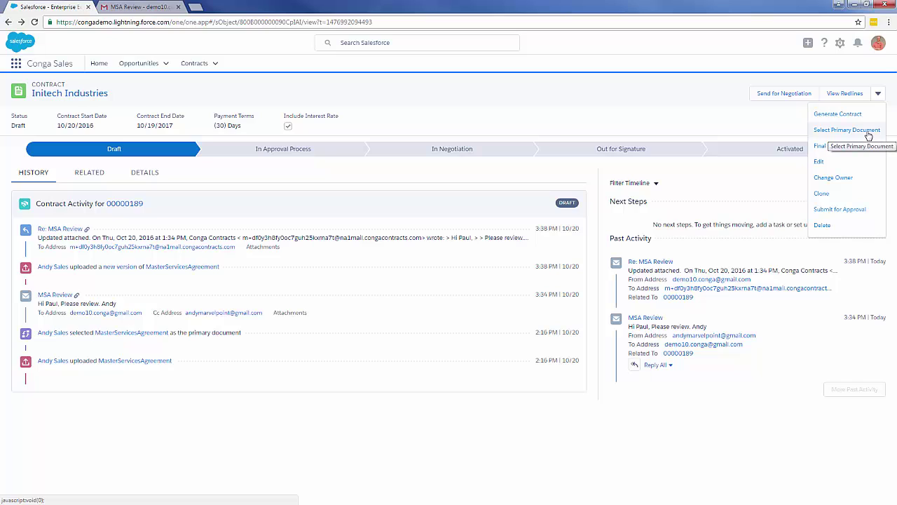
{"action": "left_click", "coordinate": [780, 119]}
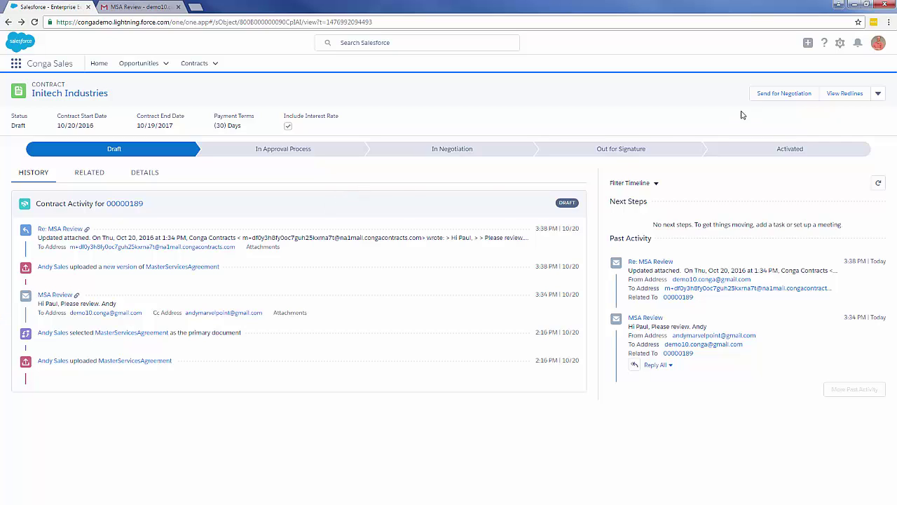
{"action": "left_click", "coordinate": [89, 176]}
Open View Redlines to compare MasterServicesAgreement version 2 against version 1.
{"action": "left_click", "coordinate": [846, 94]}
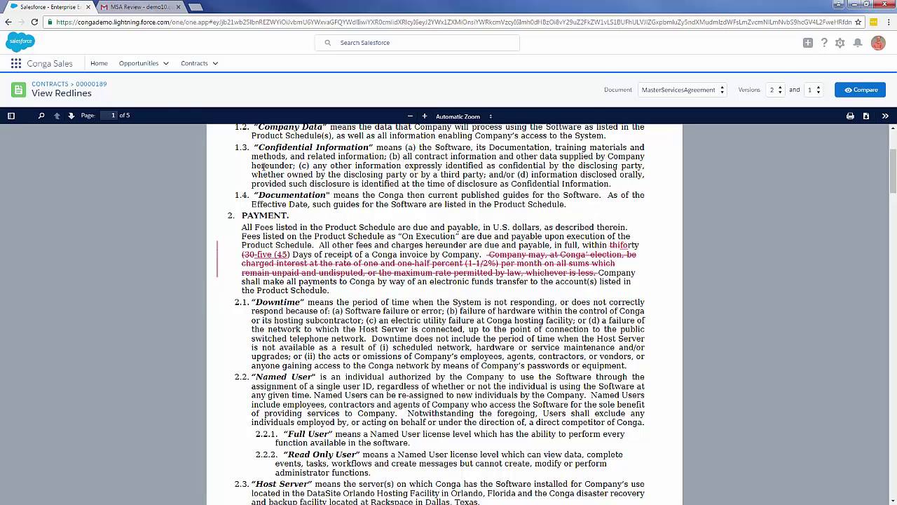
Return to contract 00000189, view its related files, and start Send for Negotiation.
{"action": "left_click", "coordinate": [98, 84]}
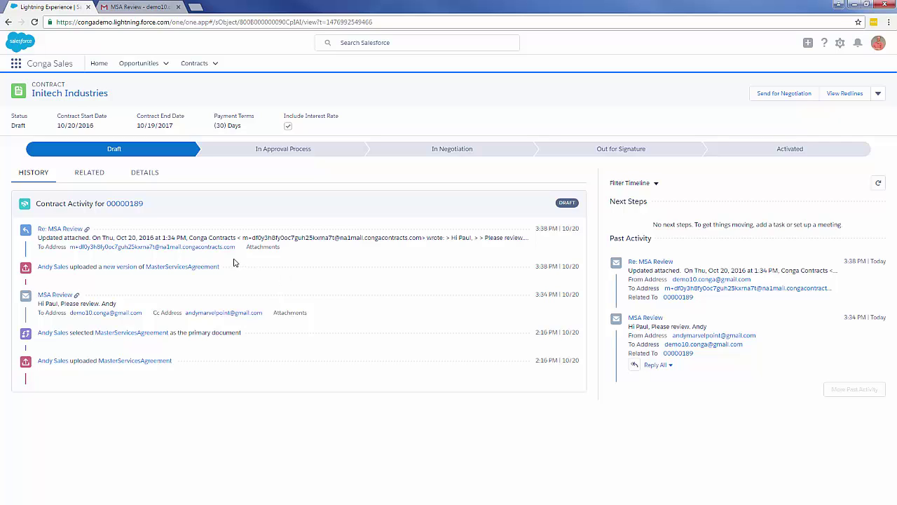
{"action": "left_click", "coordinate": [89, 172]}
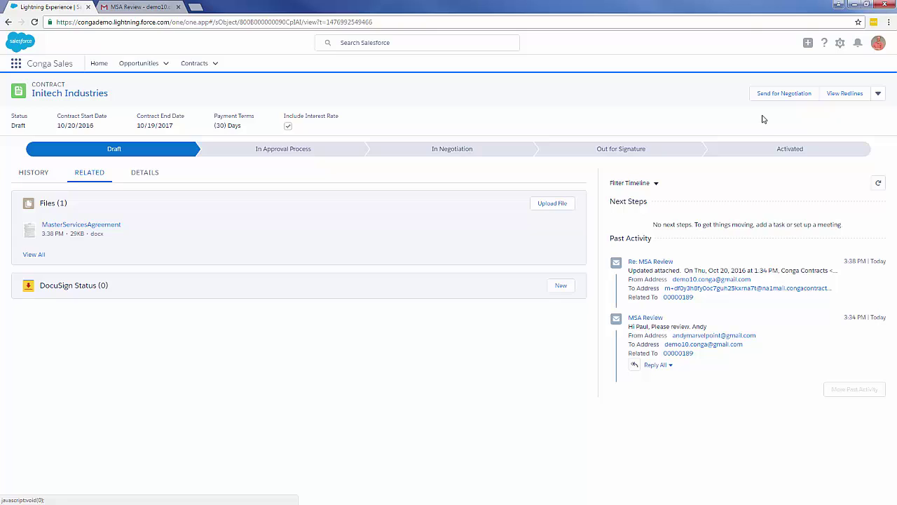
{"action": "left_click", "coordinate": [774, 94]}
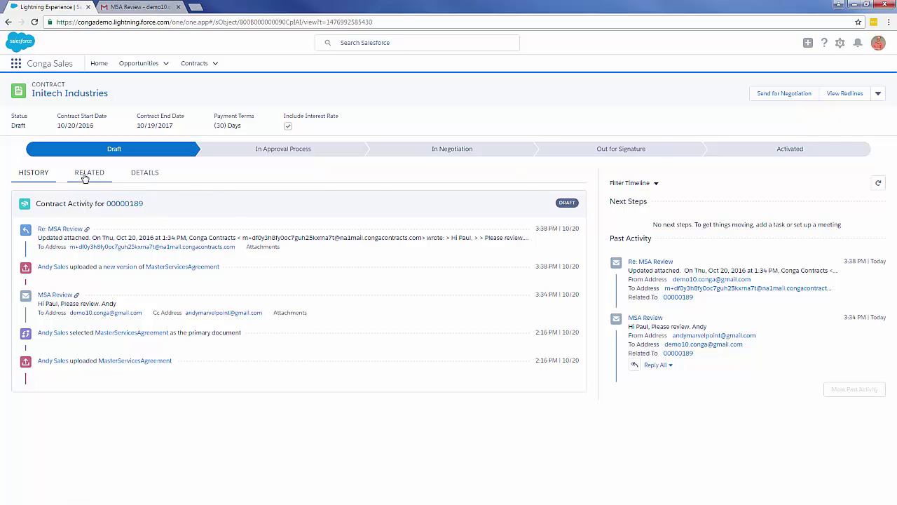
Reopen View Redlines comparing MasterServicesAgreement versions 2 and 1 in the PAYMENT section.
{"action": "left_click", "coordinate": [832, 95]}
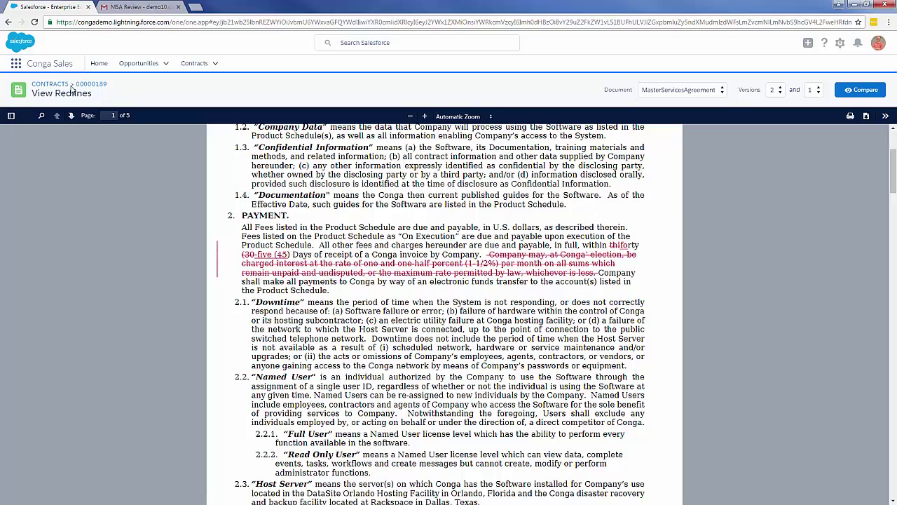
Back on the contract record, preview the MasterServicesAgreement docx, then select it in Files.
{"action": "left_click", "coordinate": [91, 84]}
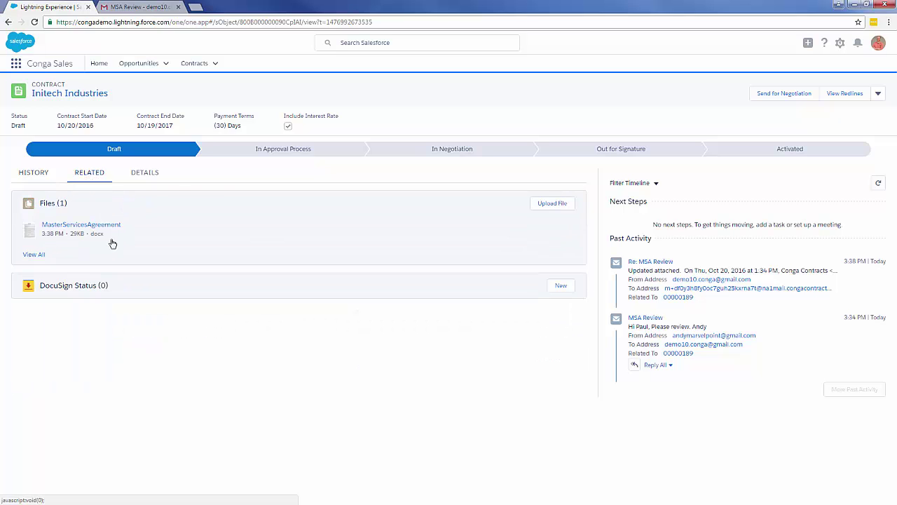
{"action": "left_click", "coordinate": [152, 224]}
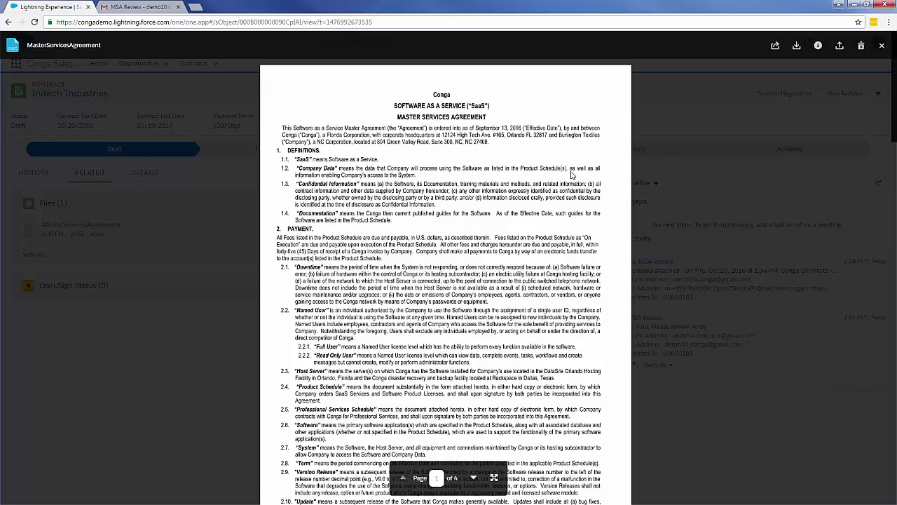
{"action": "key", "text": "Escape"}
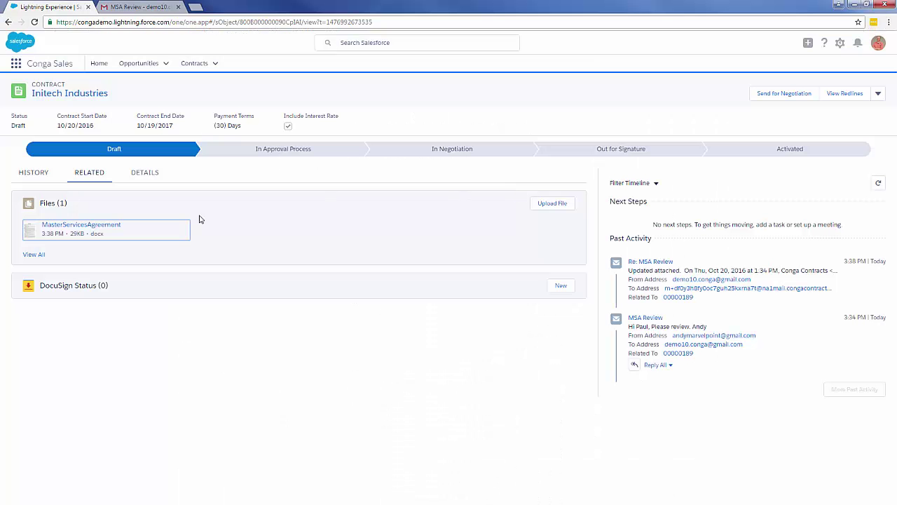
{"action": "left_click", "coordinate": [119, 239]}
In Word, change the Payment clause from forty-five (45) to forty-four (44) days and save the agreement.
{"action": "left_click", "coordinate": [857, 6]}
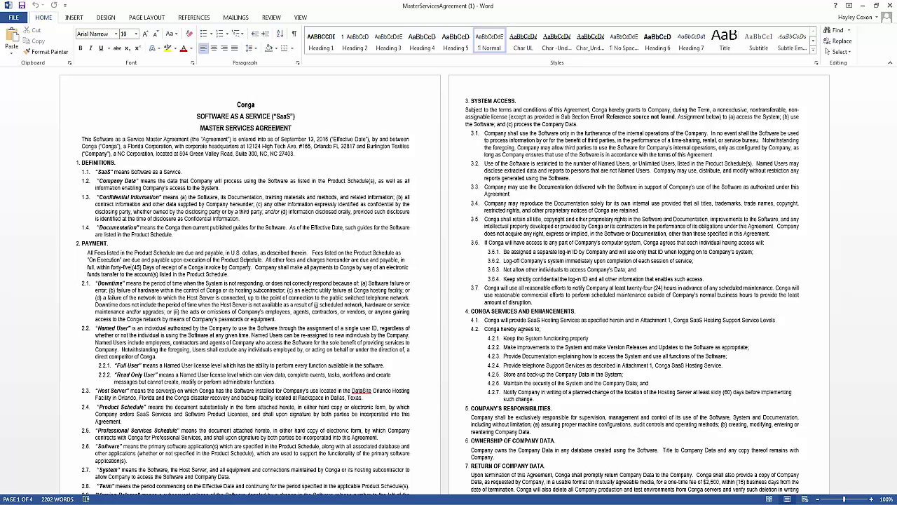
{"action": "key", "text": "BackSpace"}
{"action": "key", "text": "BackSpace"}
{"action": "key", "text": "BackSpace"}
{"action": "key", "text": "BackSpace"}
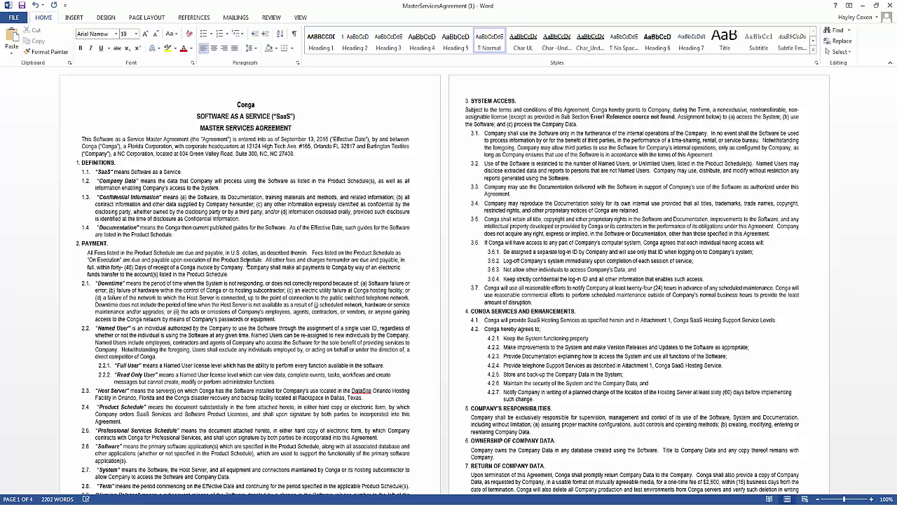
{"action": "type", "text": "four"}
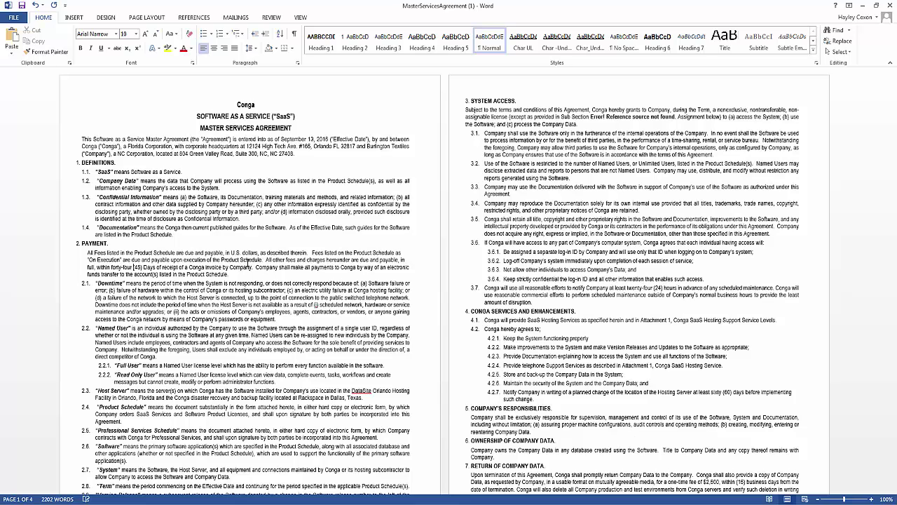
{"action": "key", "text": "BackSpace"}
{"action": "type", "text": "4"}
{"action": "left_click", "coordinate": [22, 5]}
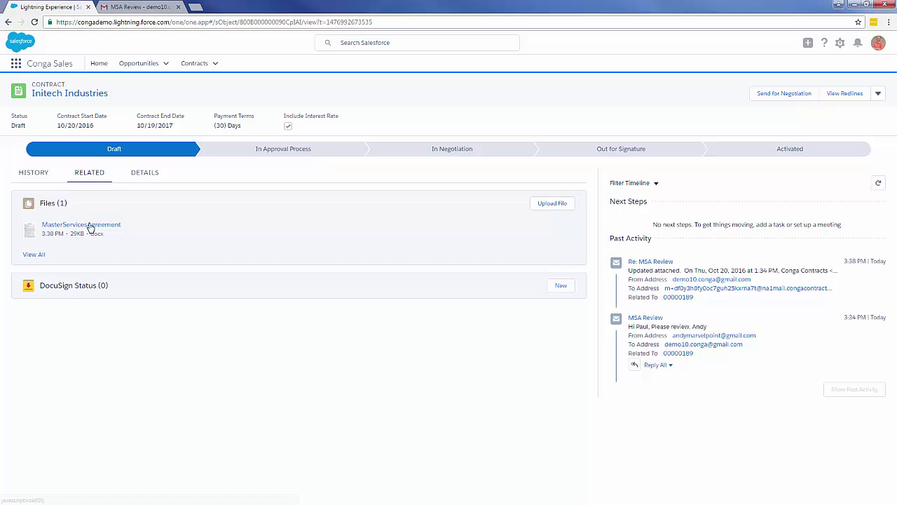
Upload MasterServicesAgreement (1) as a new version of the contract's MasterServicesAgreement file.
{"action": "left_click", "coordinate": [90, 227]}
{"action": "key", "text": "Escape"}
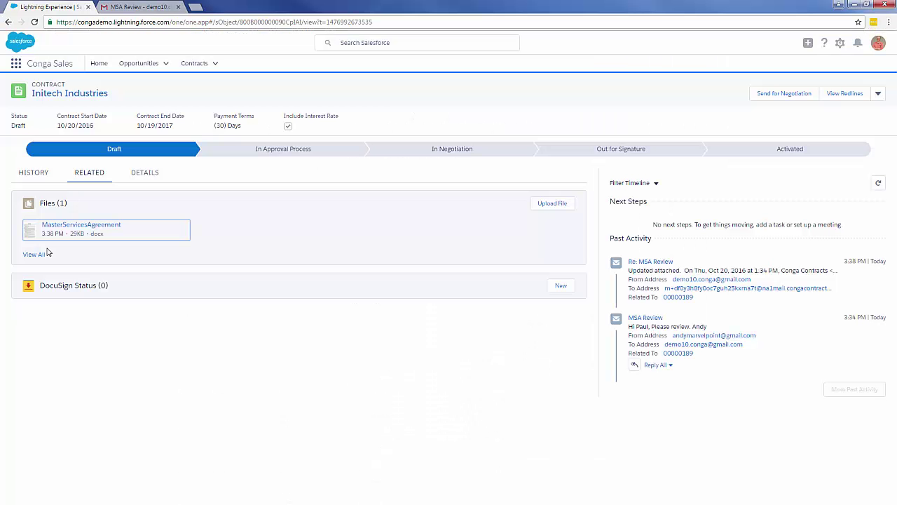
{"action": "left_click", "coordinate": [35, 253]}
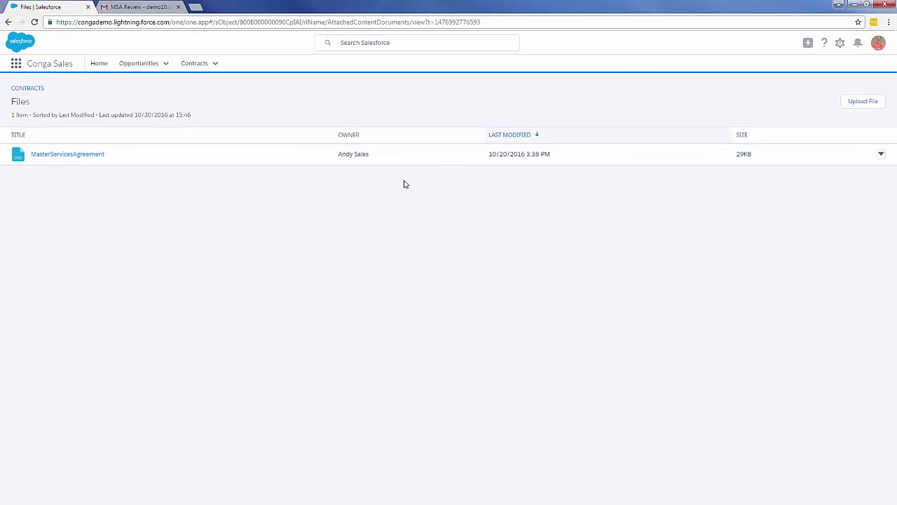
{"action": "left_click", "coordinate": [98, 156]}
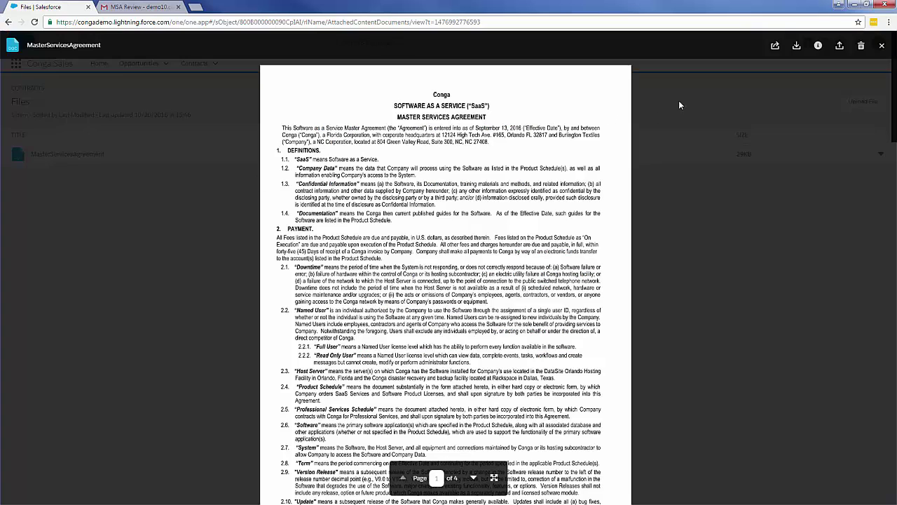
{"action": "left_click", "coordinate": [839, 45]}
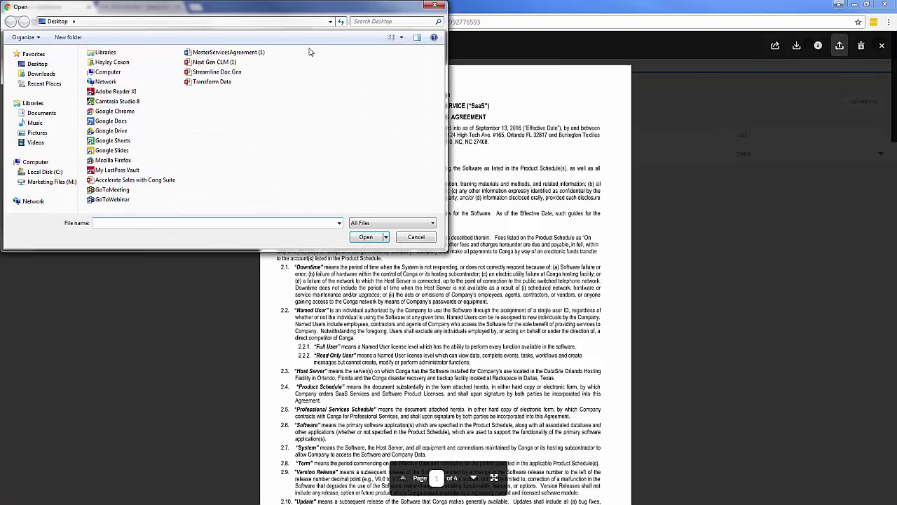
{"action": "double_click", "coordinate": [214, 52]}
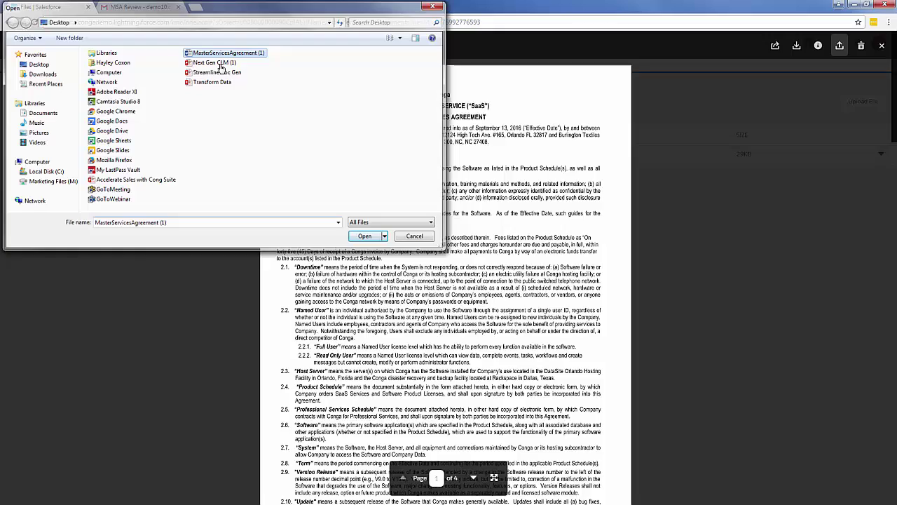
{"action": "left_click", "coordinate": [549, 324]}
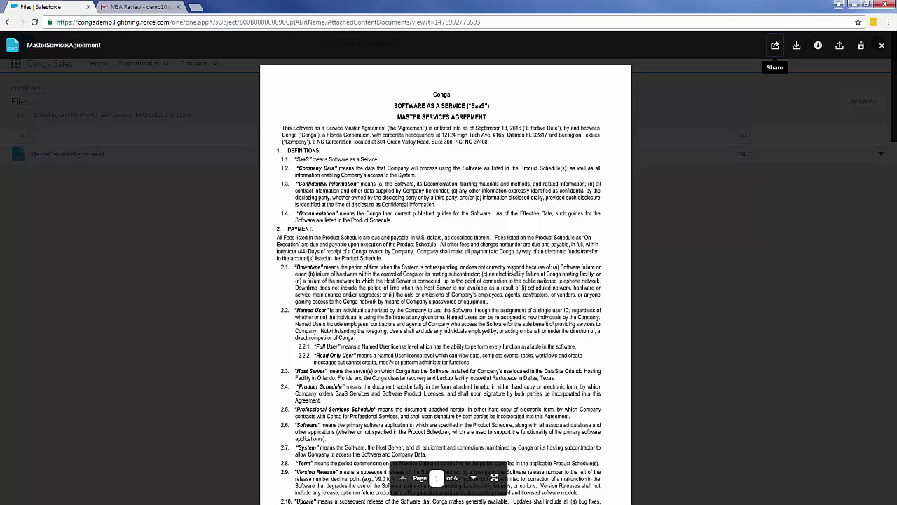
{"action": "key", "text": "Escape"}
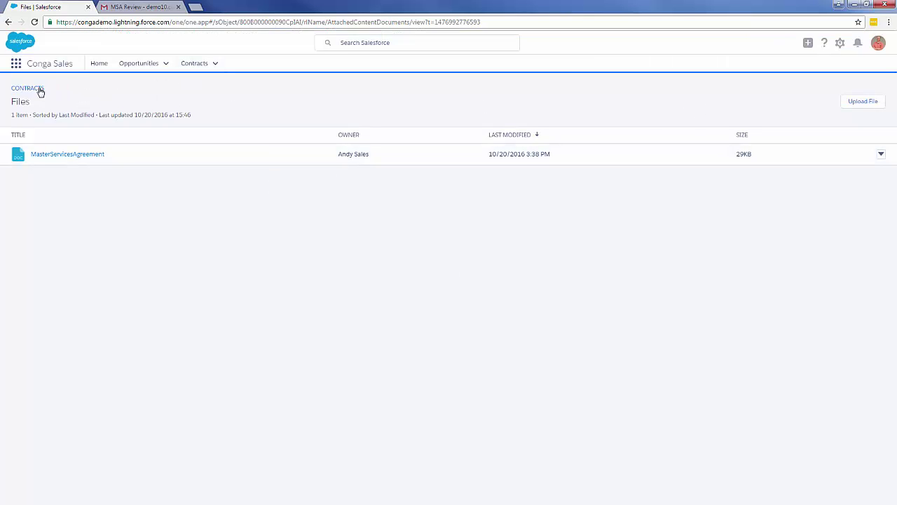
Open contract 00000189 from the Contracts list and view its MasterServicesAgreement redlines, version 3 against 2.
{"action": "left_click", "coordinate": [194, 69]}
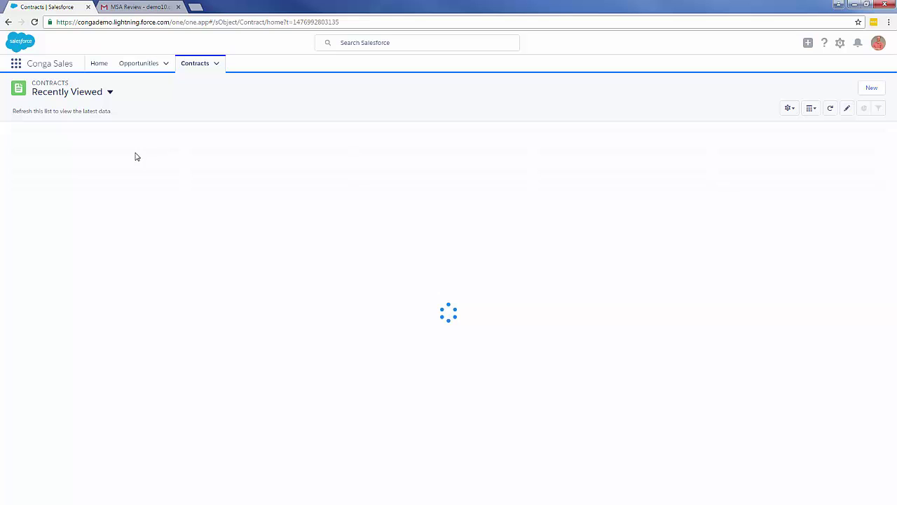
{"action": "left_click", "coordinate": [56, 145]}
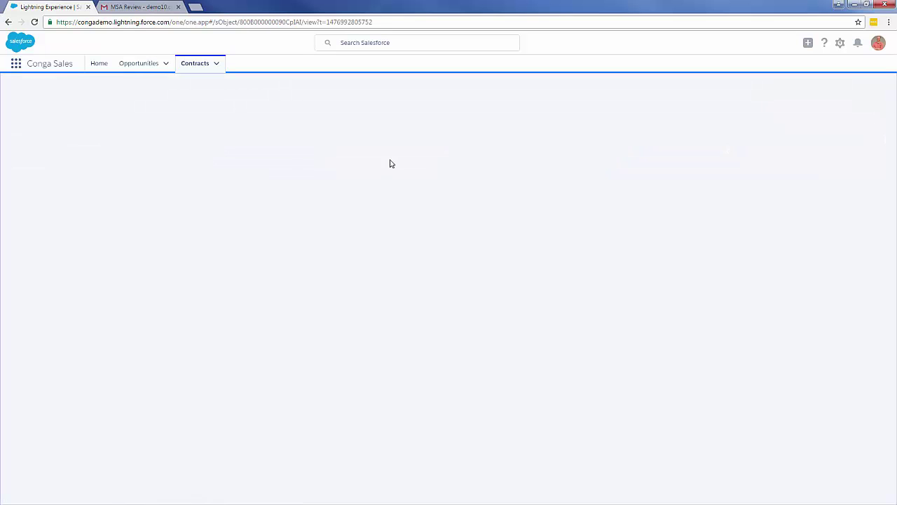
{"action": "left_click", "coordinate": [839, 94]}
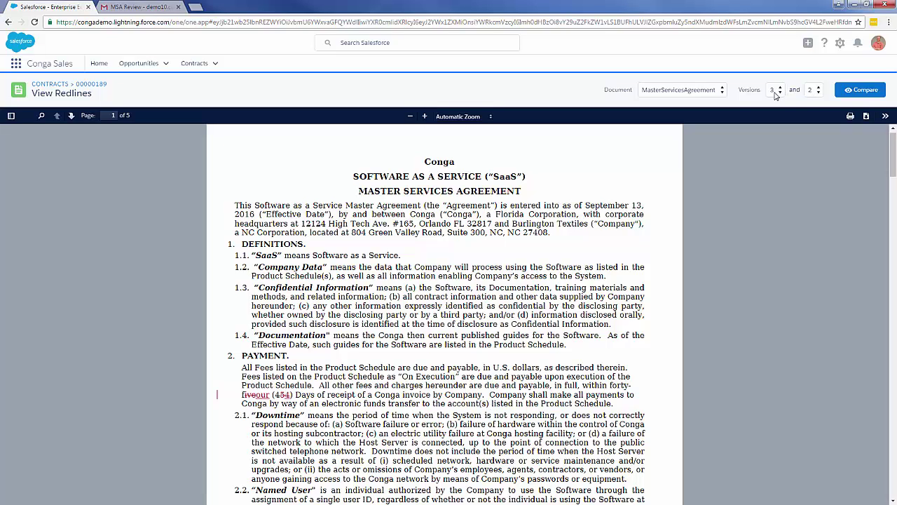
Compare MasterServicesAgreement version 3 against version 1, review the redlines, and return to contract 00000189.
{"action": "left_click", "coordinate": [815, 90]}
{"action": "left_click", "coordinate": [817, 103]}
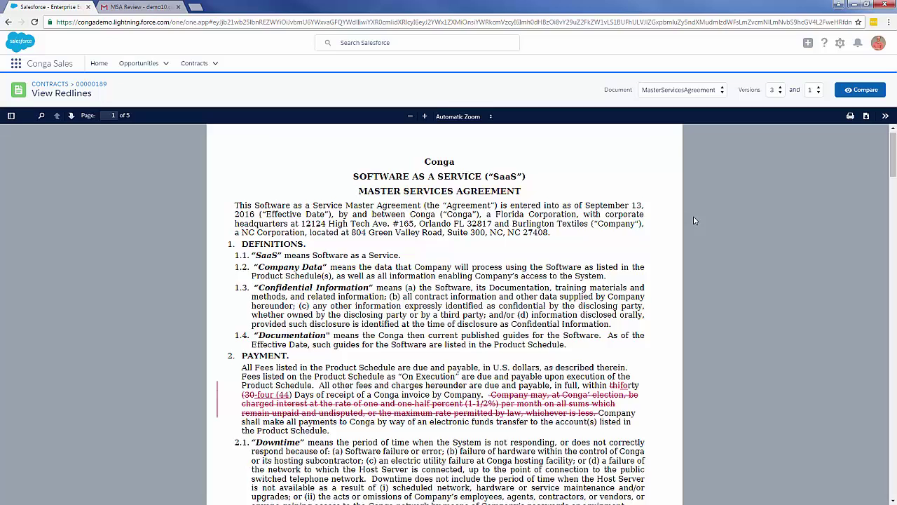
{"action": "scroll", "coordinate": [693, 216], "scroll_direction": "down", "scroll_amount": 3}
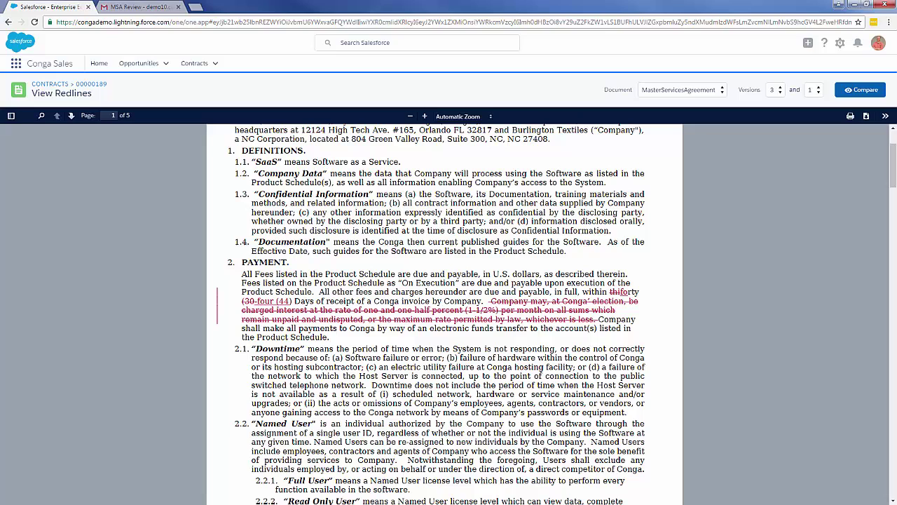
{"action": "left_click", "coordinate": [104, 85]}
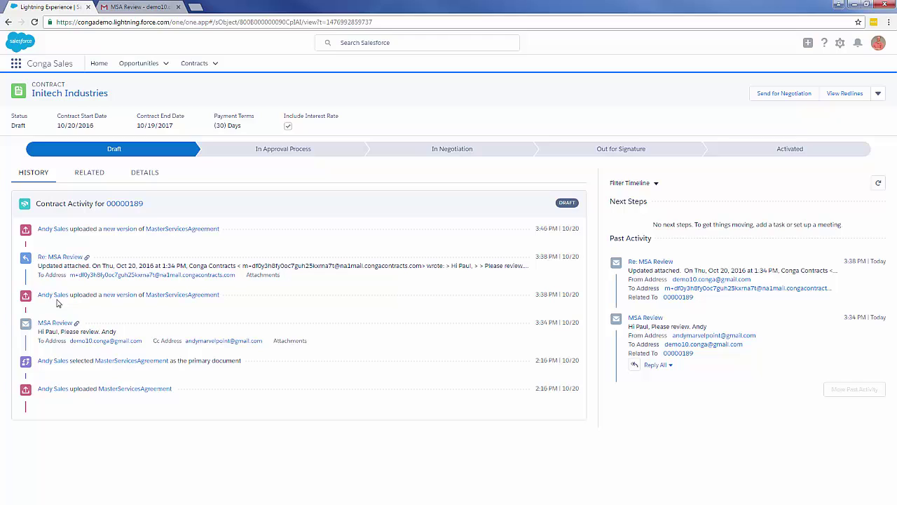
Check the contract's Related files and History for the 3:46 PM, 28KB MasterServicesAgreement docx update.
{"action": "left_click", "coordinate": [92, 180]}
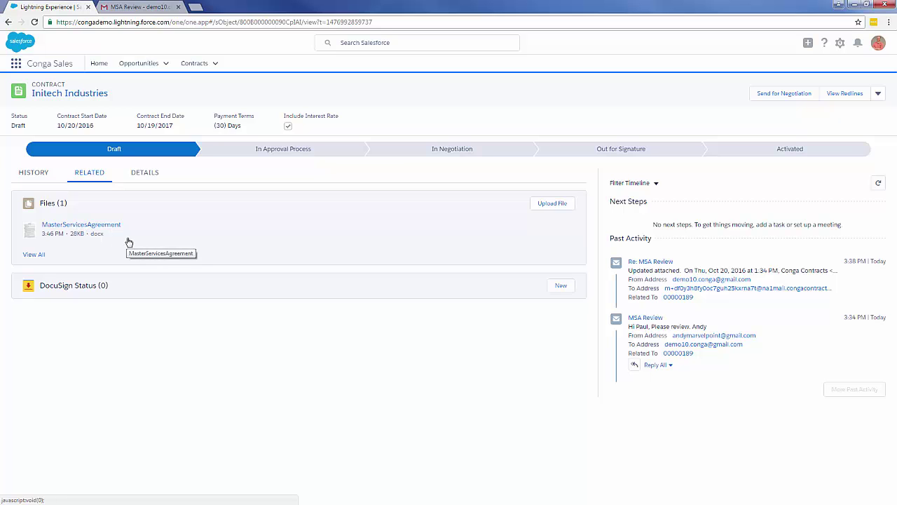
{"action": "left_click", "coordinate": [44, 176]}
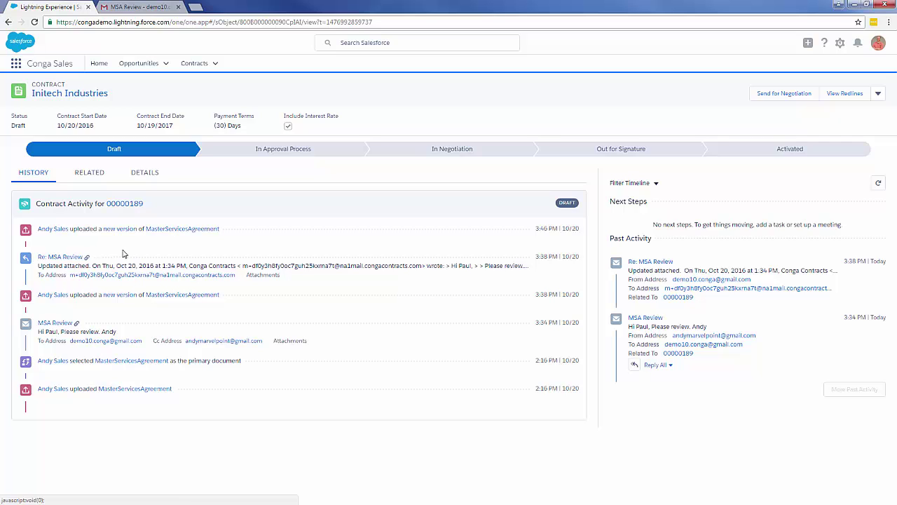
{"action": "left_click", "coordinate": [89, 174]}
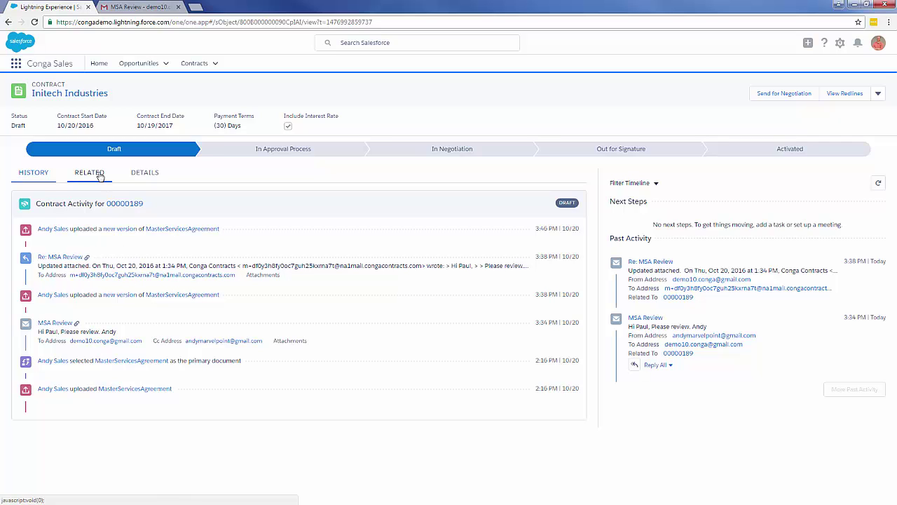